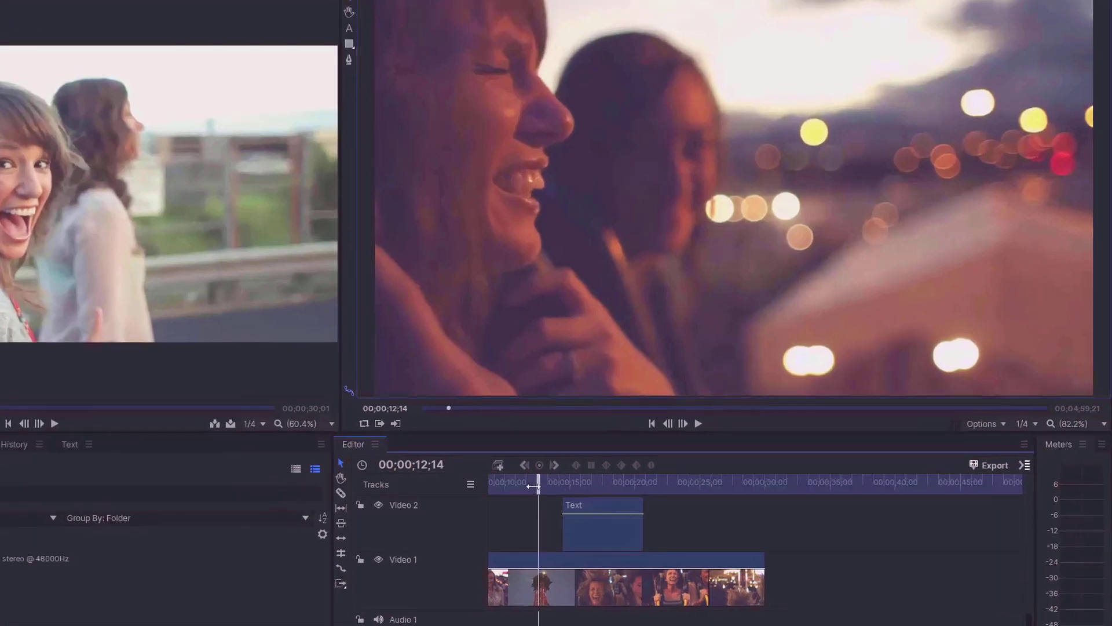
# - Scrub the playhead forward to 00;00;16;21, where the 'Having Fun At The Fair' title appears
pyautogui.moveTo(633, 455); pyautogui.dragTo(627, 459)
pyautogui.moveTo(523, 492); pyautogui.dragTo(575, 510)
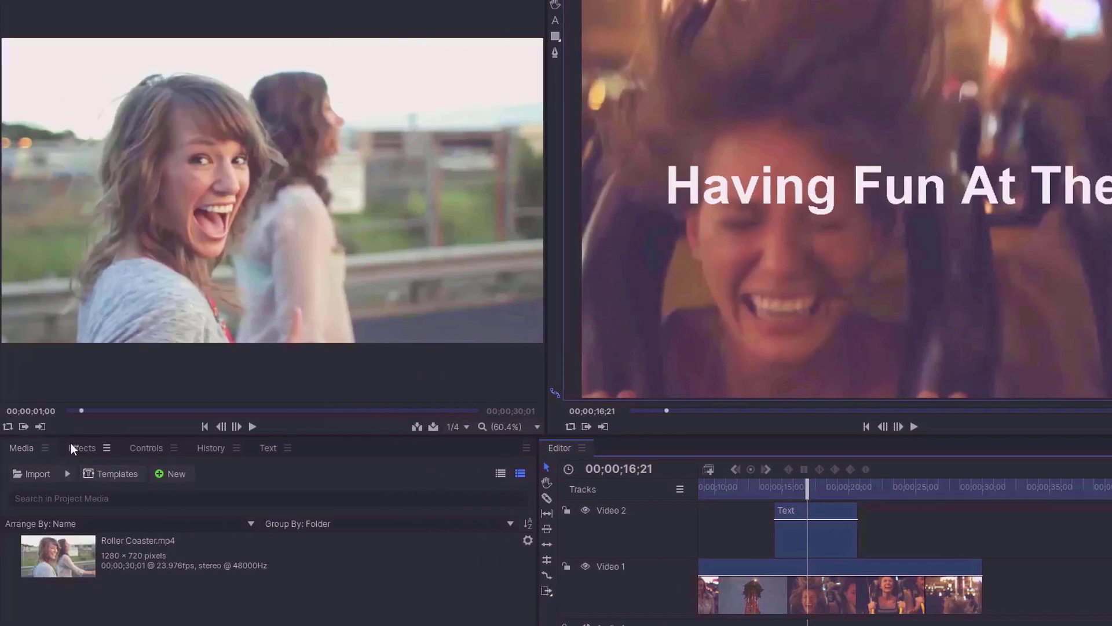
# - Drag Action Cam Lens Distort from the effect search results onto the title's Text clip
pyautogui.click(71, 442)
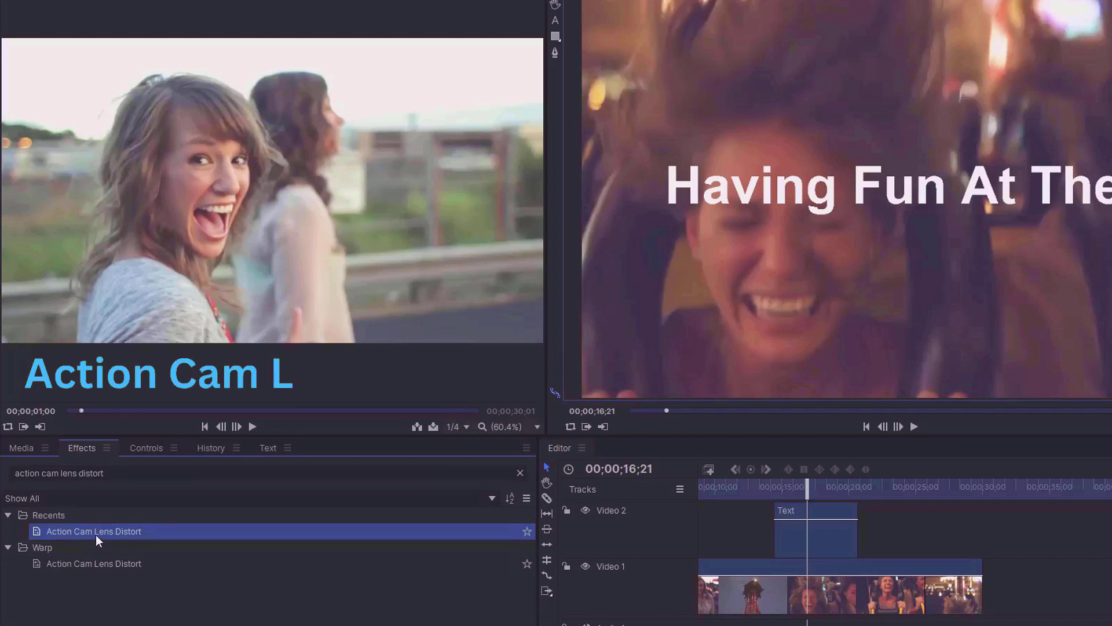
pyautogui.moveTo(95, 534); pyautogui.dragTo(107, 539)
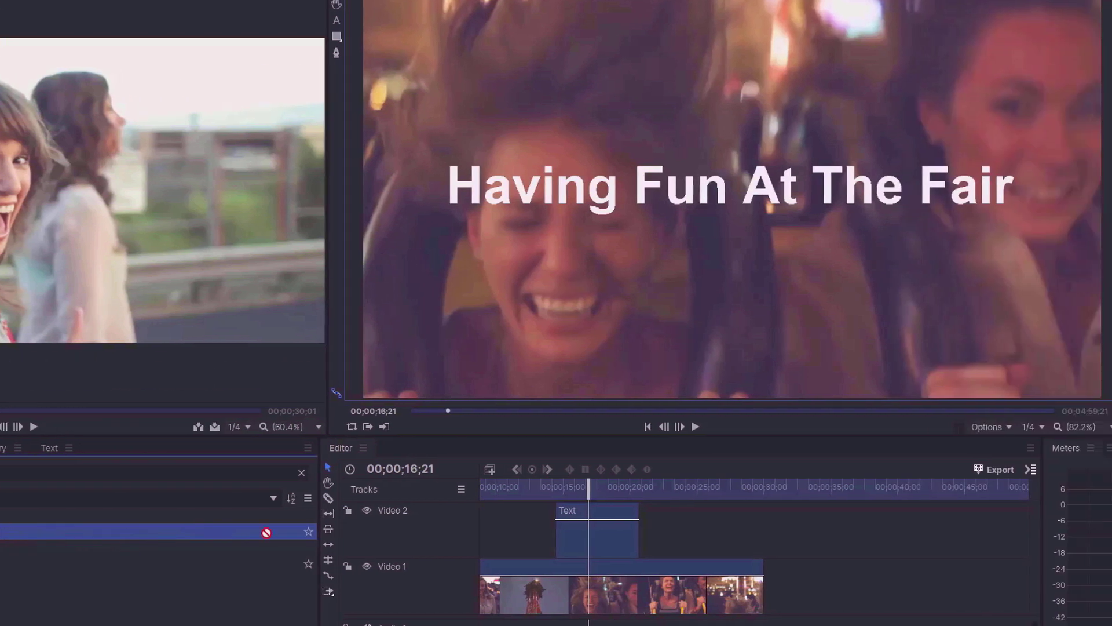
pyautogui.moveTo(106, 537); pyautogui.dragTo(547, 528)
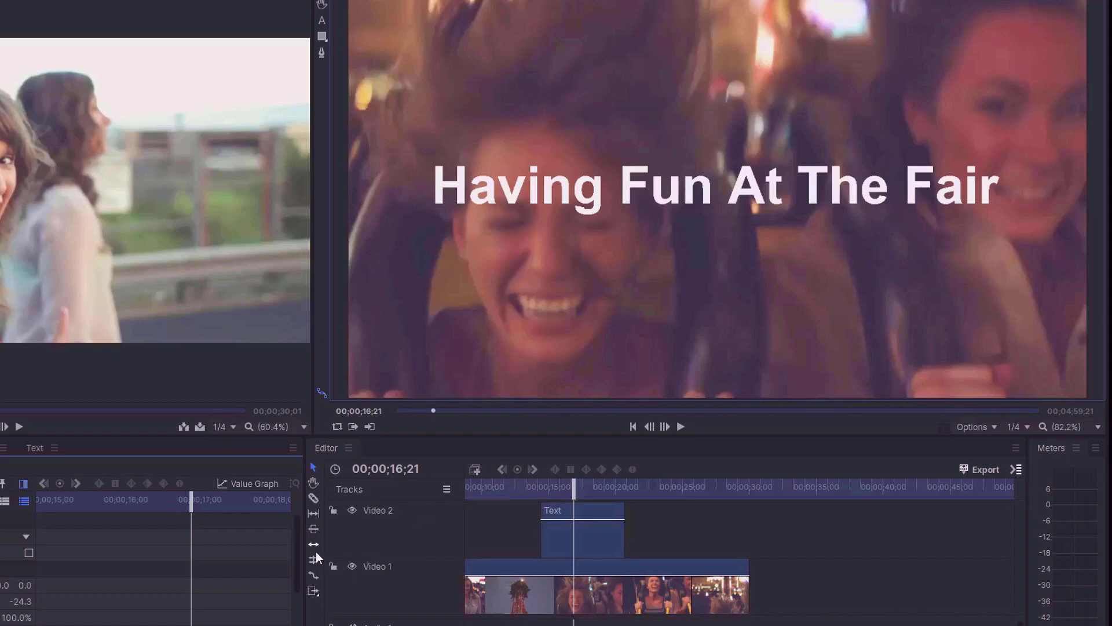
pyautogui.moveTo(302, 538); pyautogui.dragTo(439, 572)
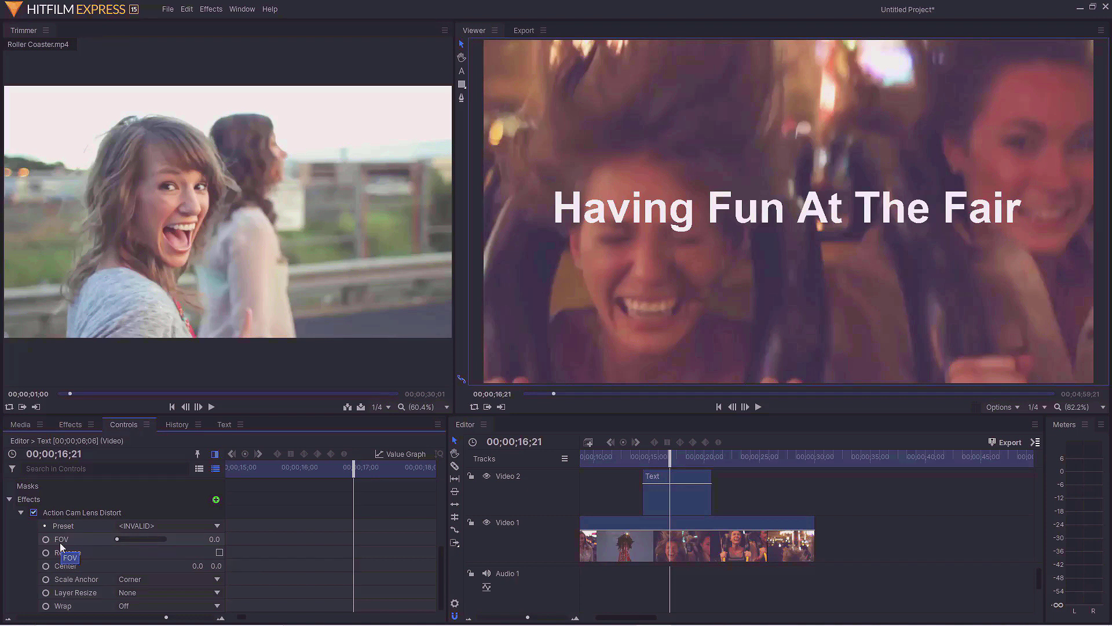
# - Set the lens distortion FOV to 57.6, then try 130% title scale and undo it
pyautogui.moveTo(125, 540); pyautogui.dragTo(156, 559)
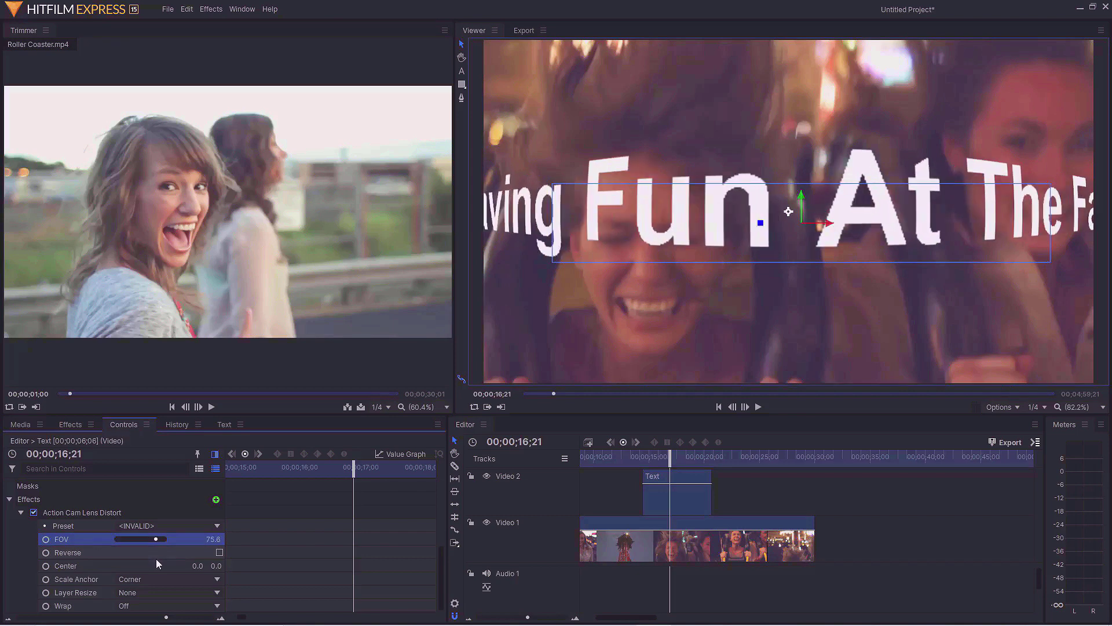
pyautogui.moveTo(155, 559); pyautogui.dragTo(147, 566)
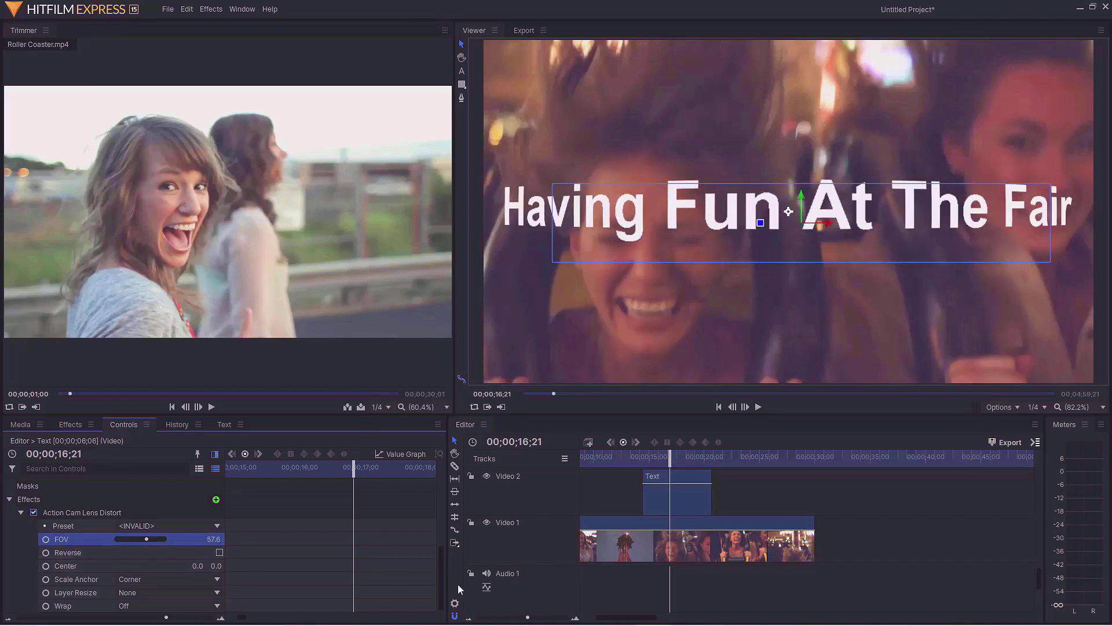
pyautogui.moveTo(439, 566); pyautogui.dragTo(440, 492)
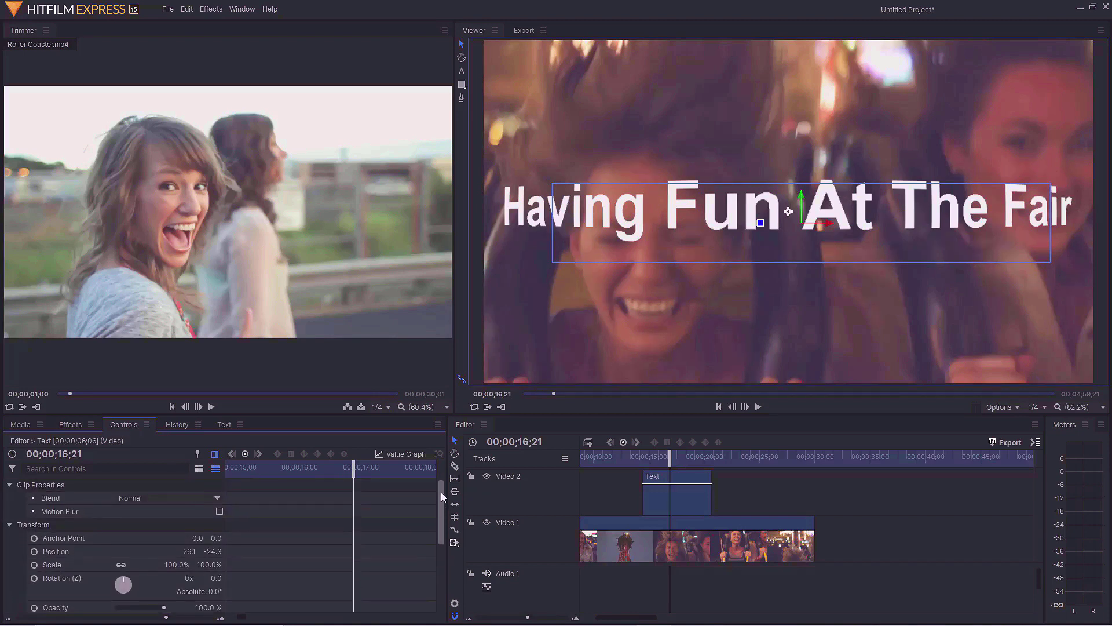
pyautogui.moveTo(177, 565); pyautogui.dragTo(199, 564)
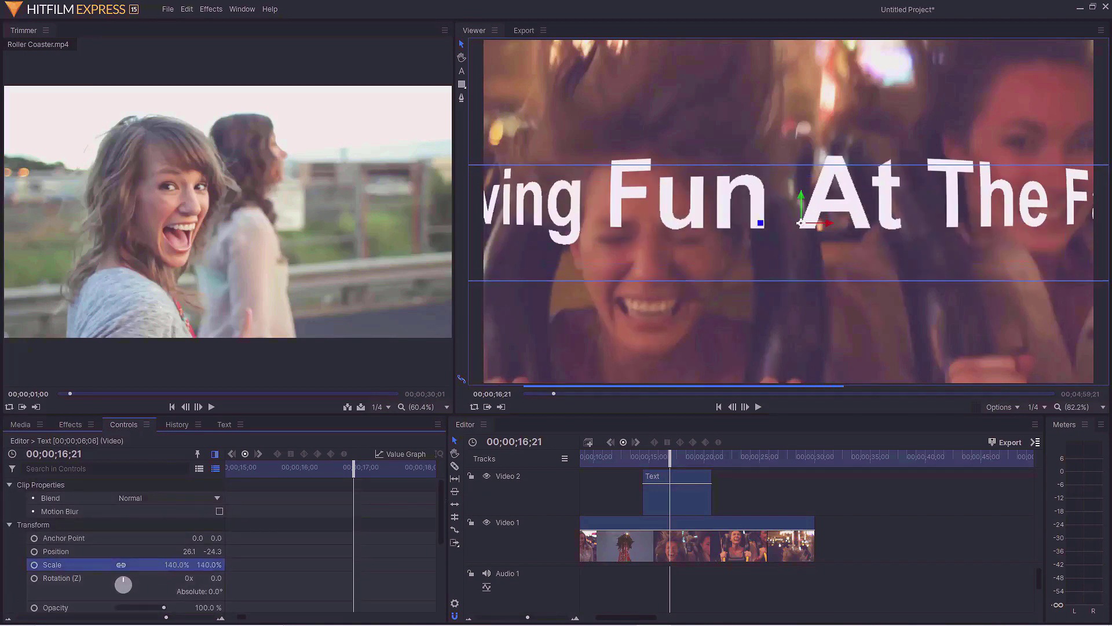
pyautogui.hotkey('ctrl', 'z')
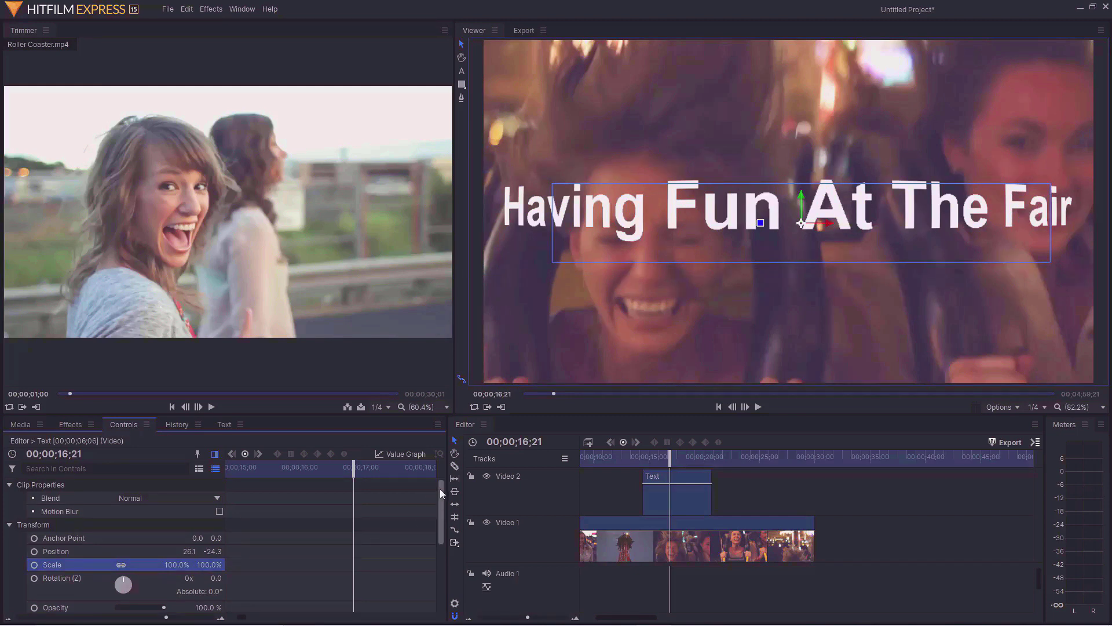
pyautogui.moveTo(439, 488); pyautogui.dragTo(438, 560)
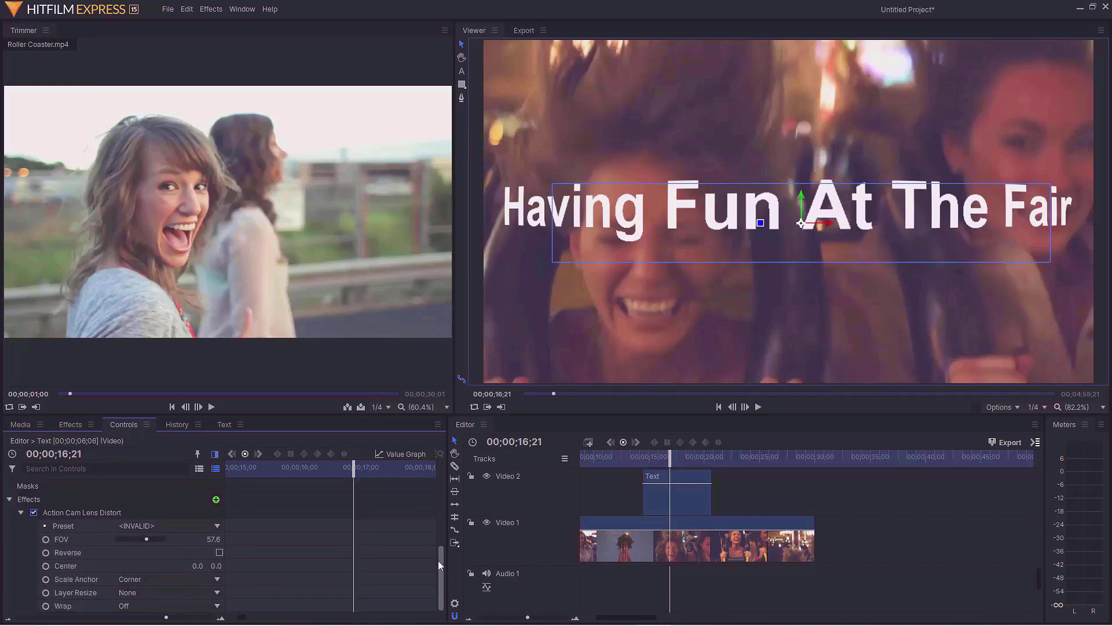
# - Set Scale Anchor to Width, raise FOV to 81.9, then deselect the clip
pyautogui.click(183, 579)
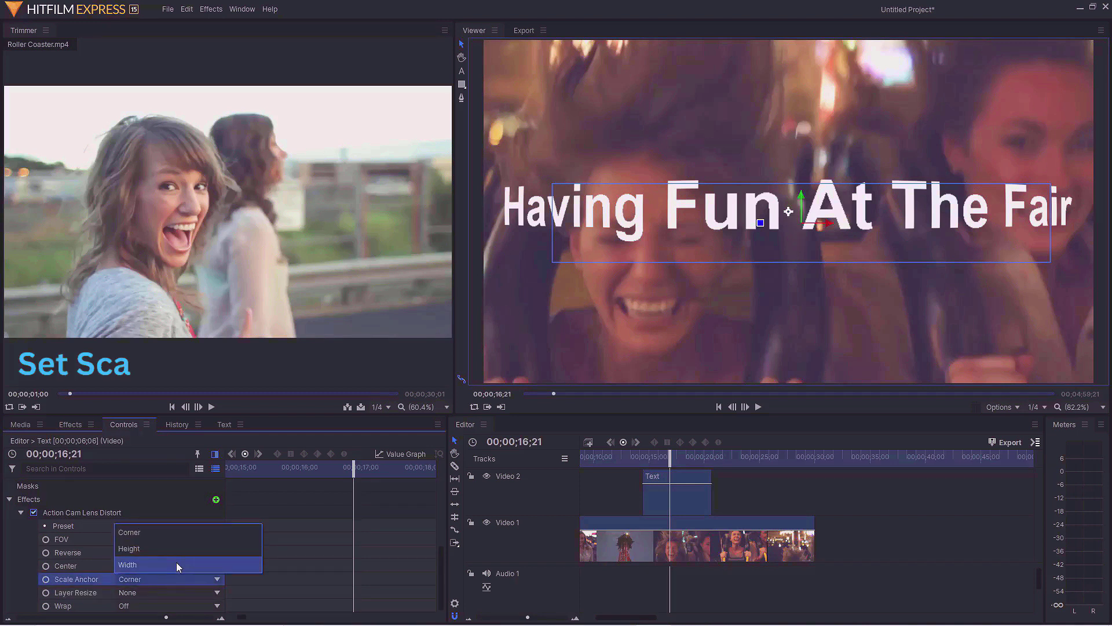
pyautogui.click(176, 562)
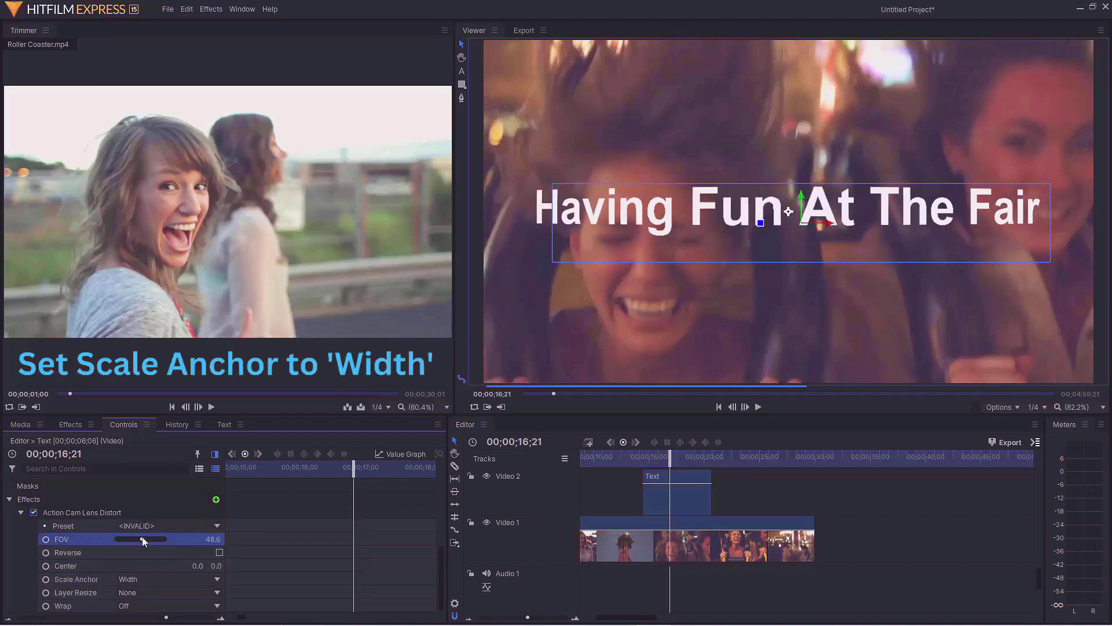
pyautogui.moveTo(142, 539); pyautogui.dragTo(148, 541)
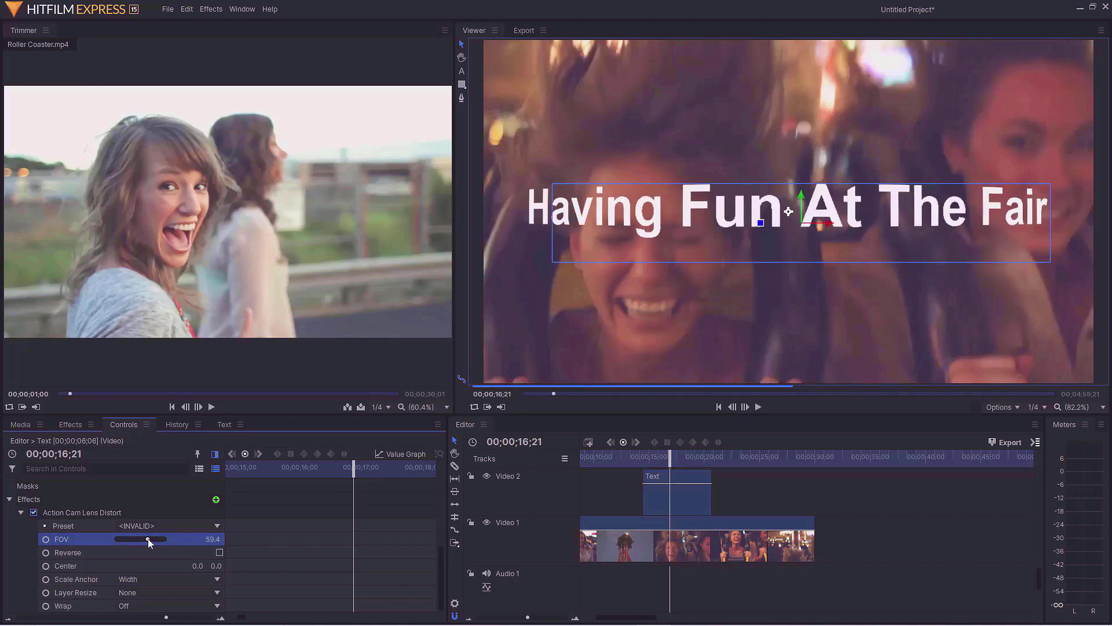
pyautogui.moveTo(148, 540); pyautogui.dragTo(160, 540)
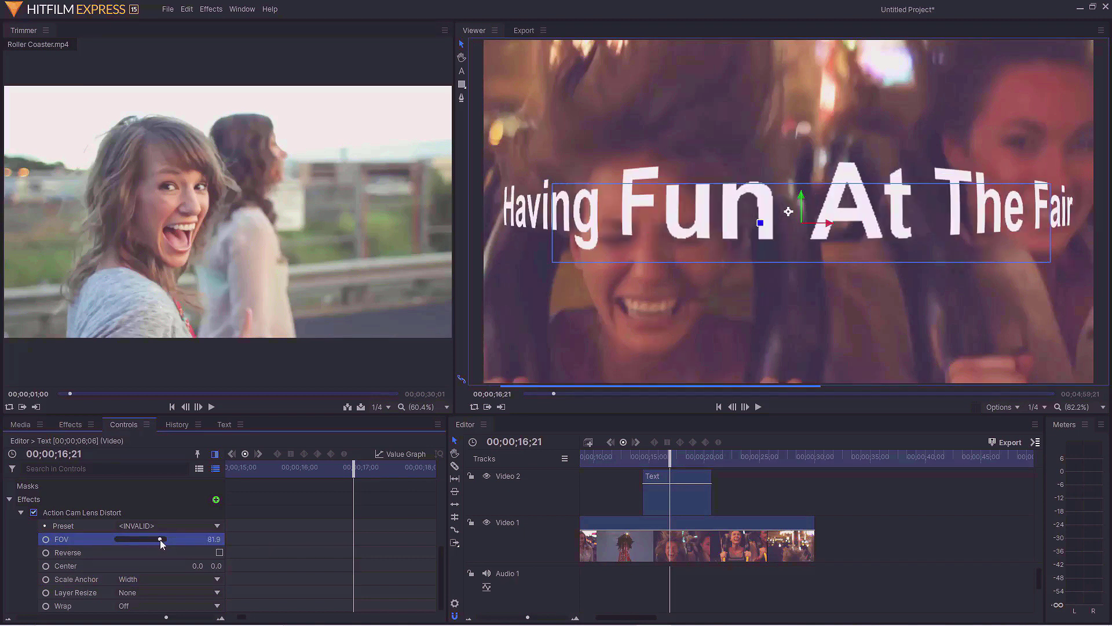
pyautogui.click(898, 334)
pyautogui.click(879, 499)
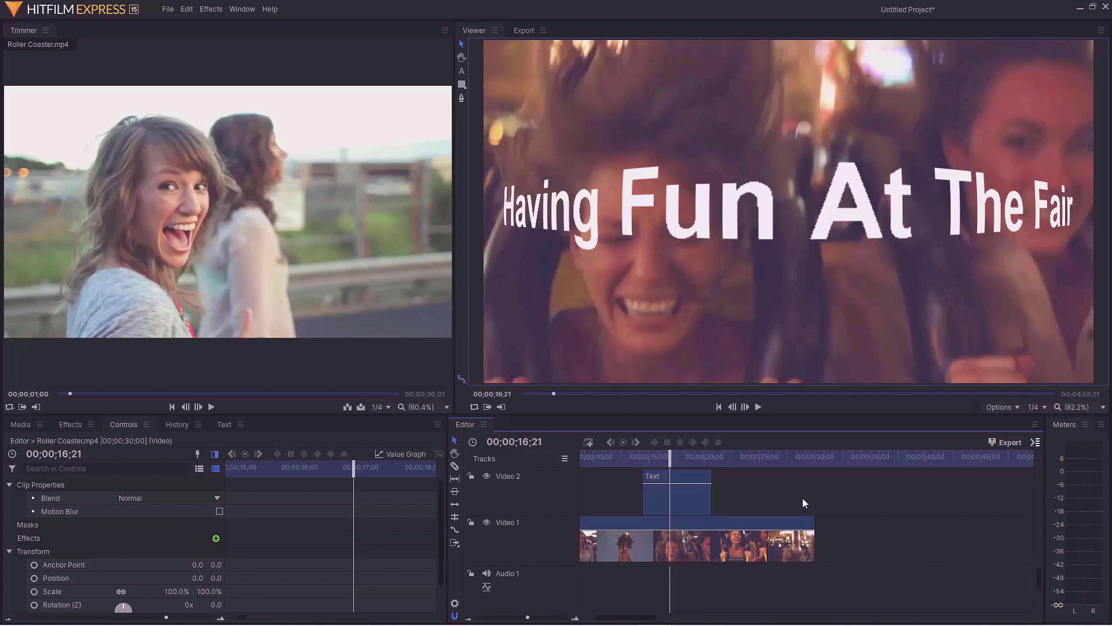
# - Select the title clip and set its Position Y to -84.3
pyautogui.click(704, 494)
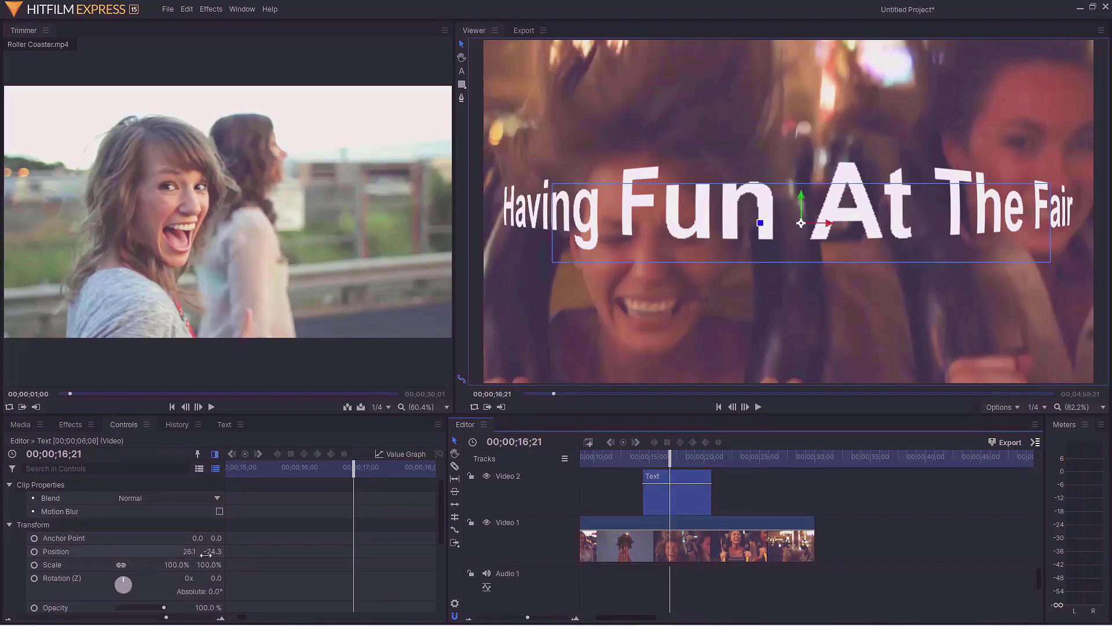
pyautogui.moveTo(211, 550)
pyautogui.mouseDown()
pyautogui.moveTo(222, 551)
pyautogui.moveTo(173, 551)
pyautogui.moveTo(261, 551)
pyautogui.moveTo(174, 551)
pyautogui.moveTo(227, 551)
pyautogui.mouseUp()
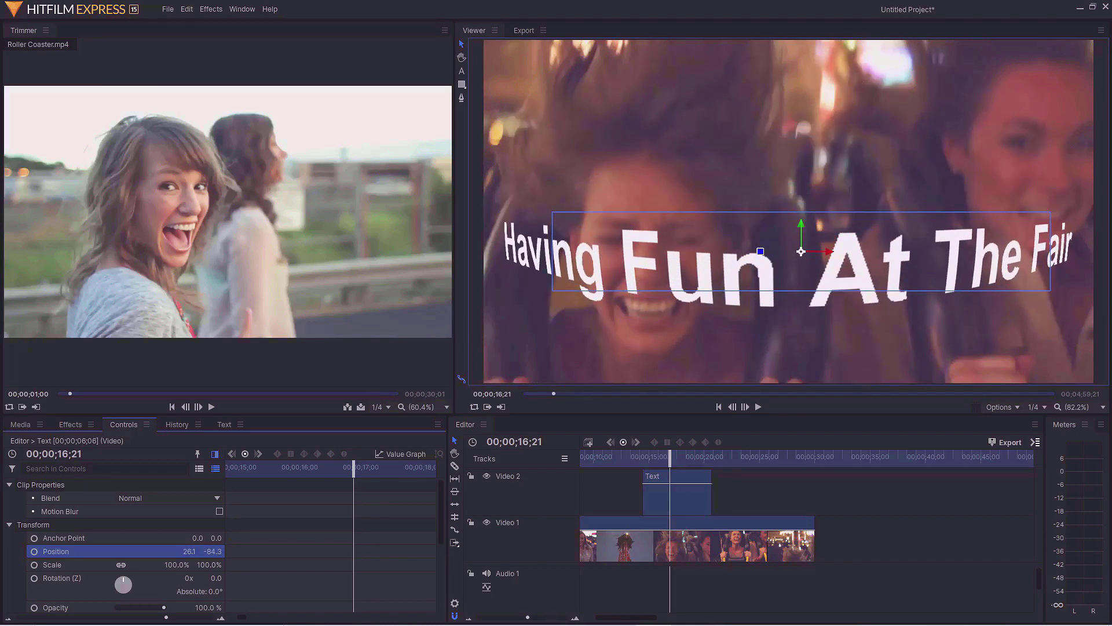
pyautogui.click(758, 487)
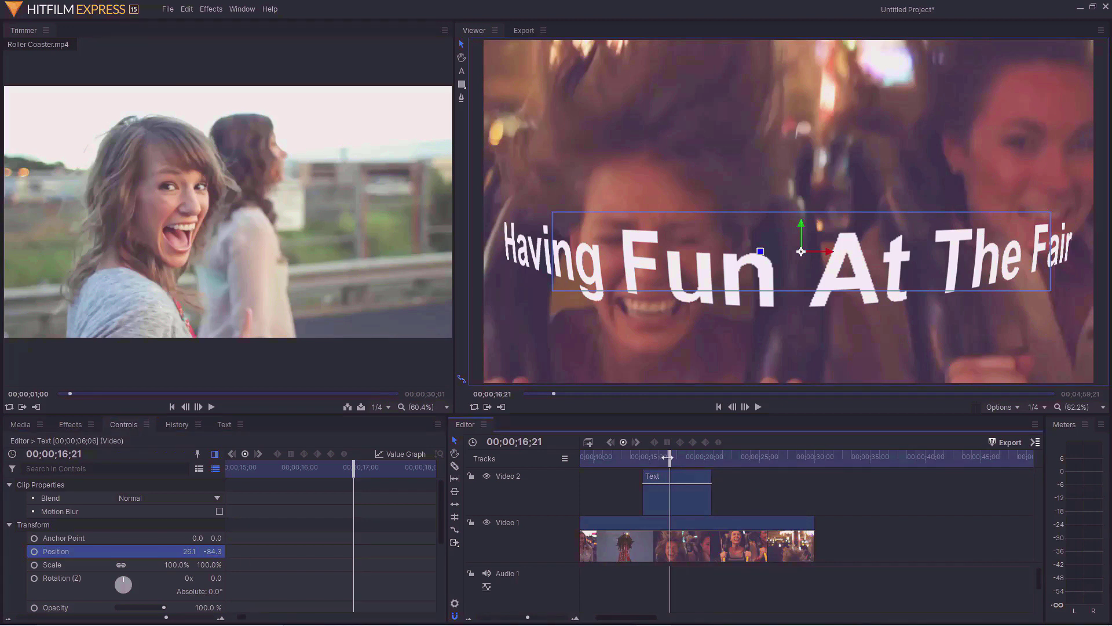
# - At 14;10, set title Position X to -1124.8 and enable its position keyframe
pyautogui.moveTo(668, 456); pyautogui.dragTo(638, 464)
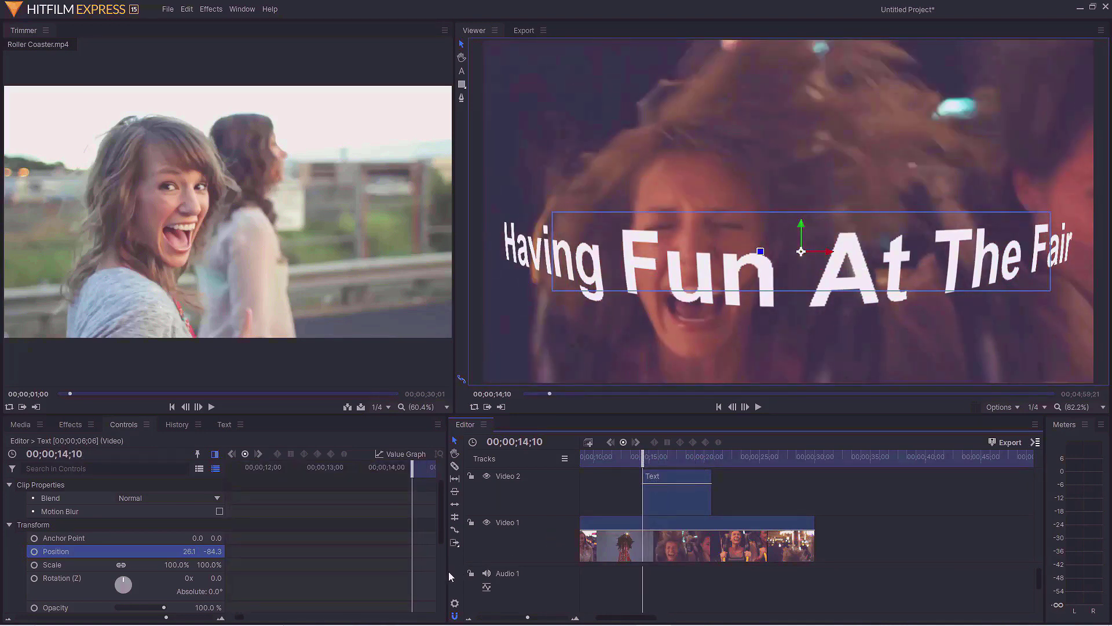
pyautogui.moveTo(446, 572); pyautogui.dragTo(586, 582)
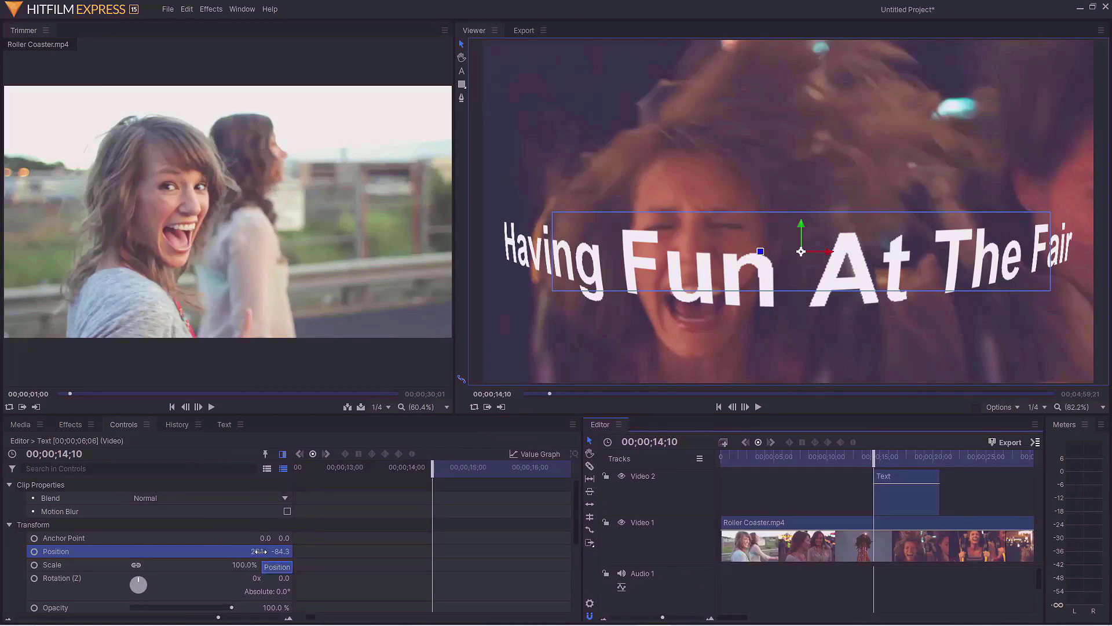
pyautogui.moveTo(257, 551); pyautogui.dragTo(18, 541)
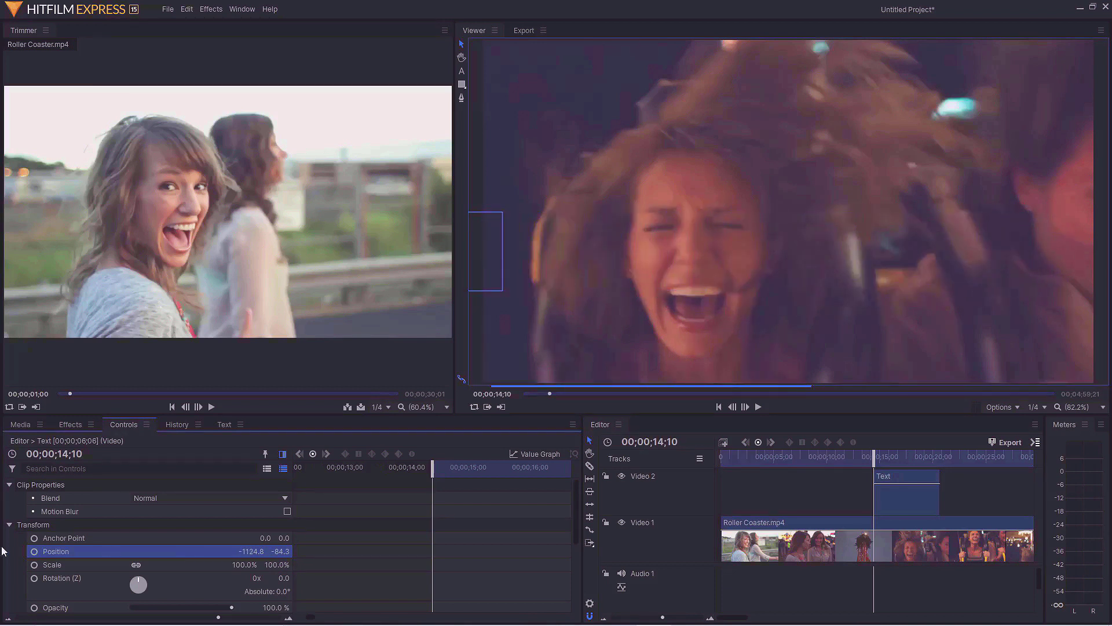
pyautogui.click(34, 556)
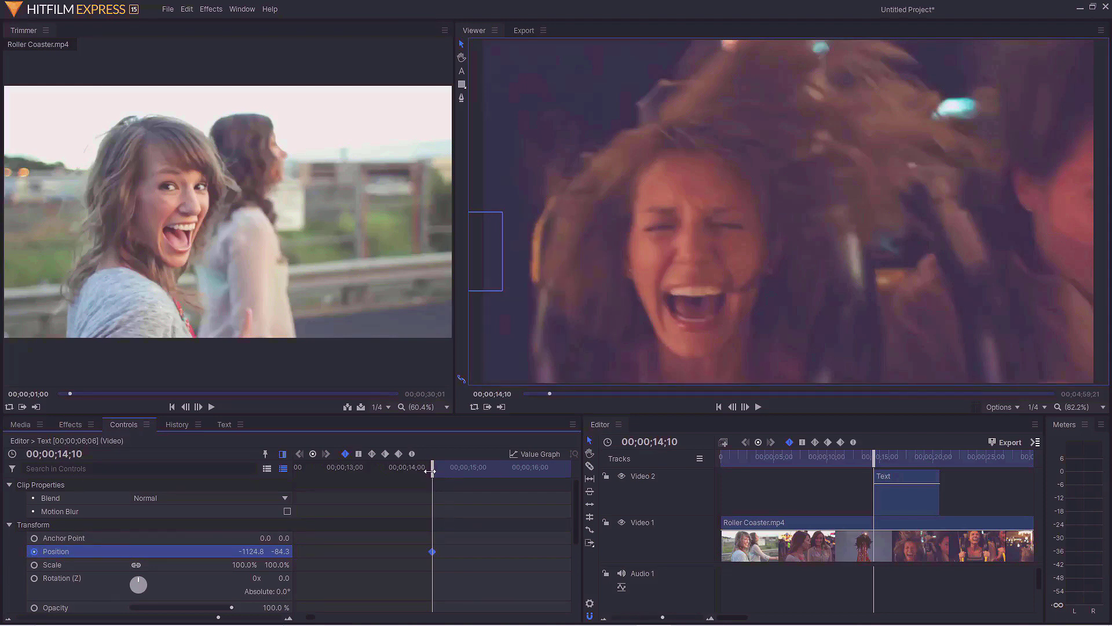
# - At 20;15, move the title past the right edge, adding the end keyframe
pyautogui.moveTo(430, 470); pyautogui.dragTo(559, 494)
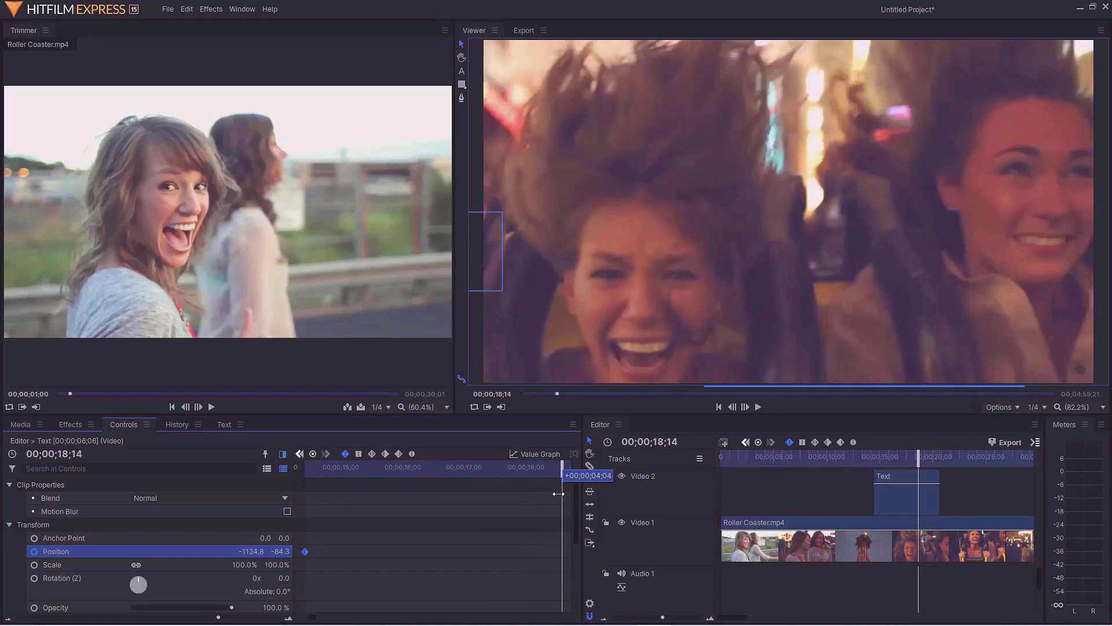
pyautogui.moveTo(558, 493); pyautogui.dragTo(523, 486)
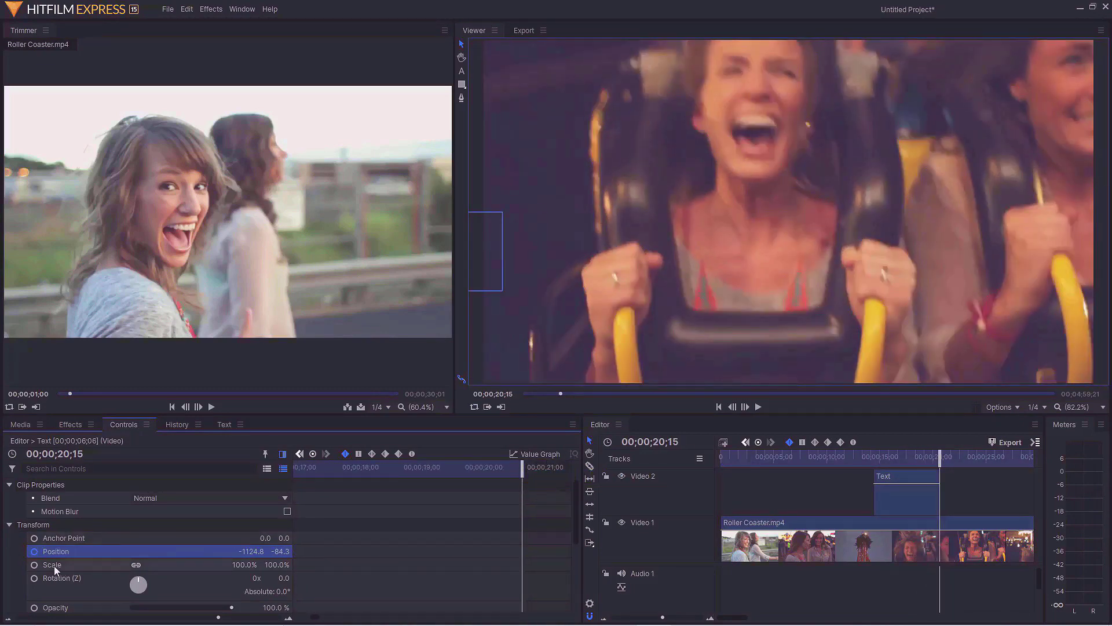
pyautogui.moveTo(253, 551); pyautogui.dragTo(304, 550)
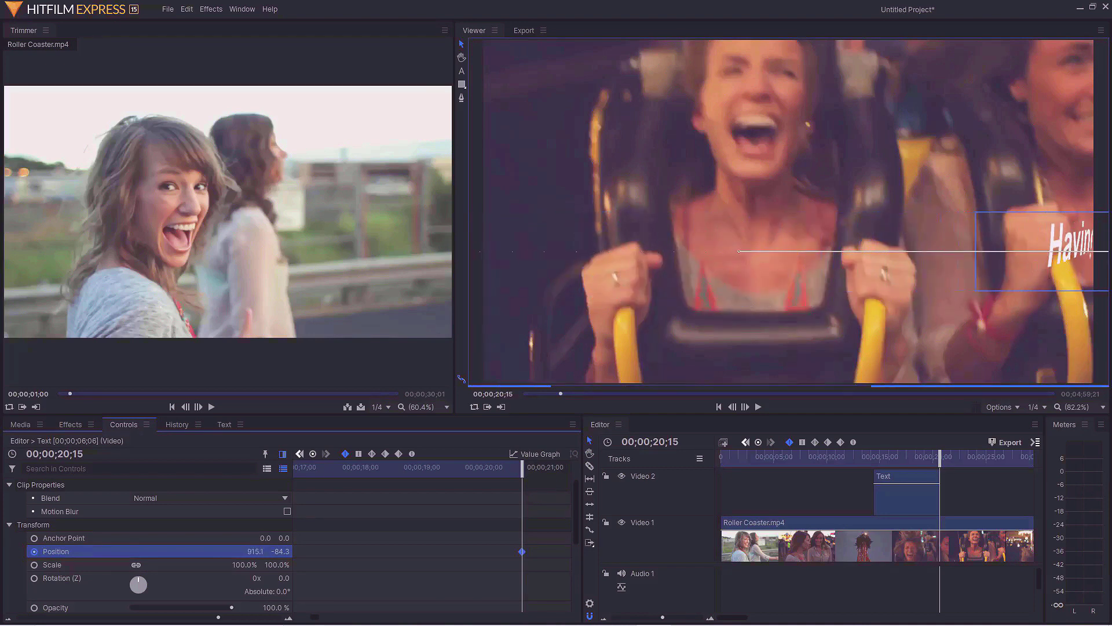
pyautogui.moveTo(305, 551); pyautogui.dragTo(367, 551)
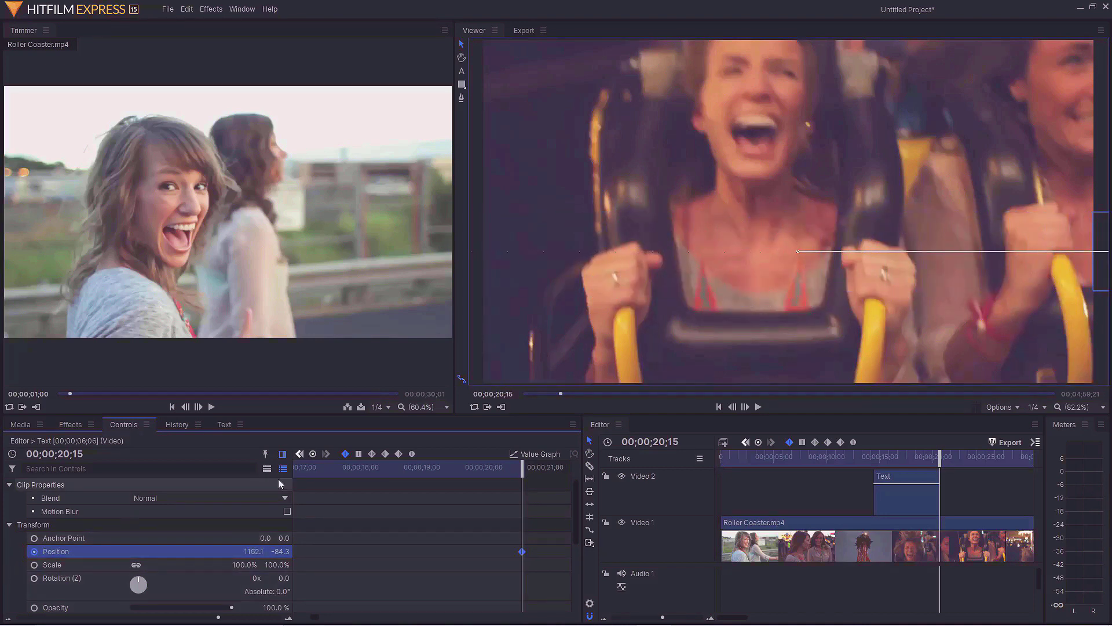
pyautogui.moveTo(934, 454); pyautogui.dragTo(854, 456)
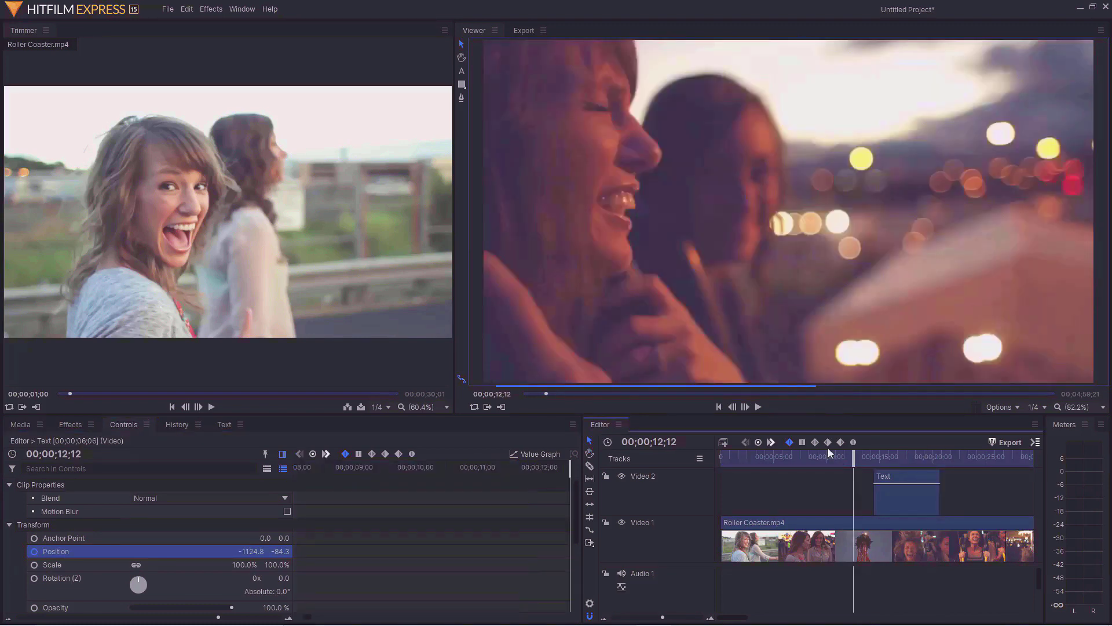
pyautogui.click(759, 408)
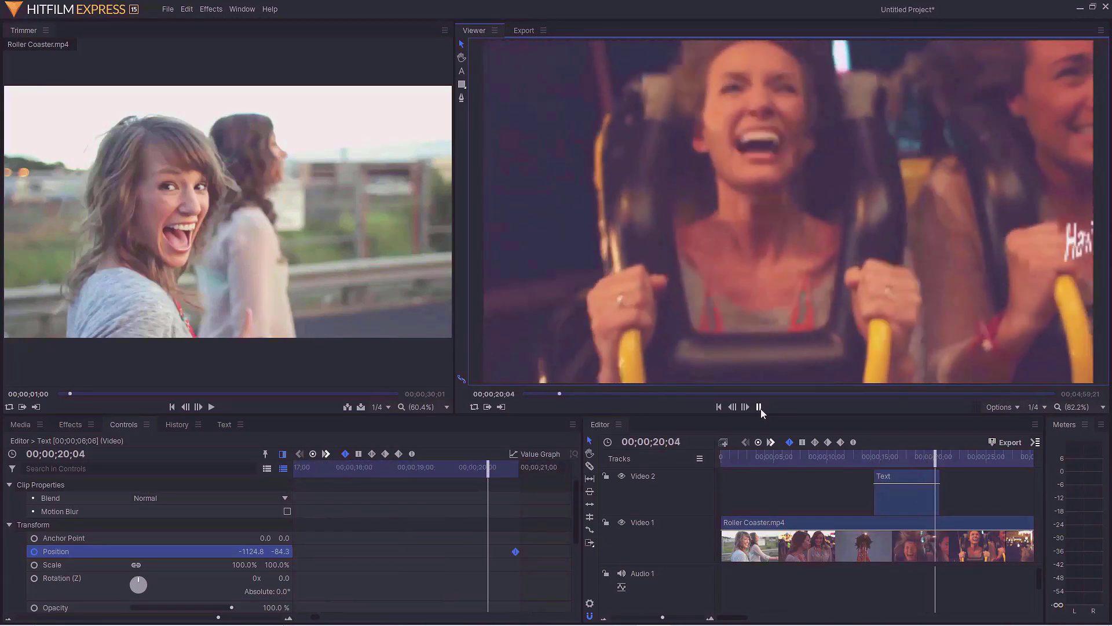
pyautogui.click(760, 407)
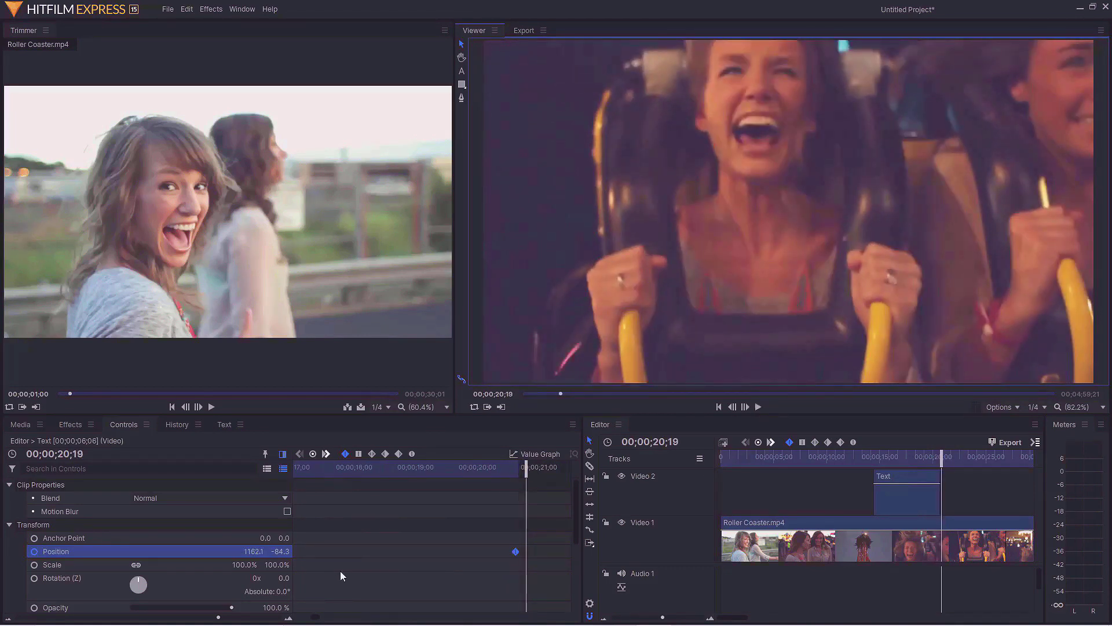